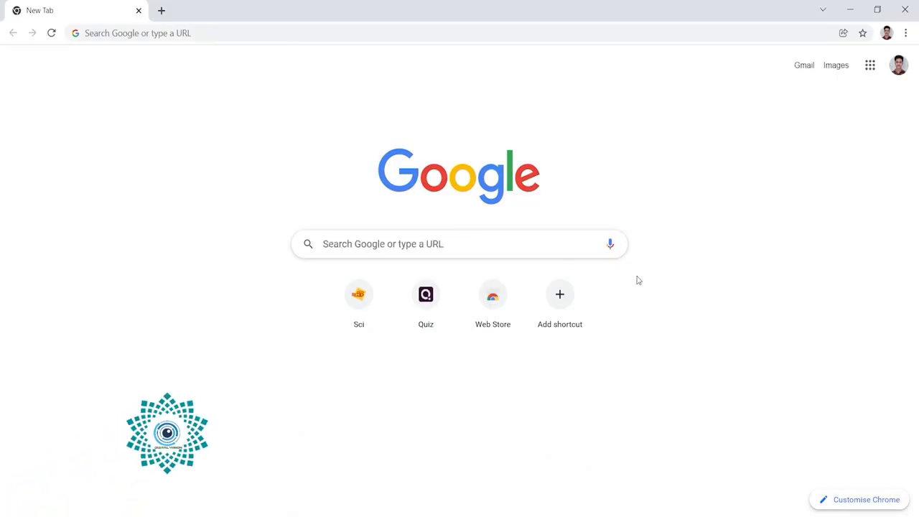
Search Google for 'autodesk student'.
click(434, 244)
text(autodesk stu)
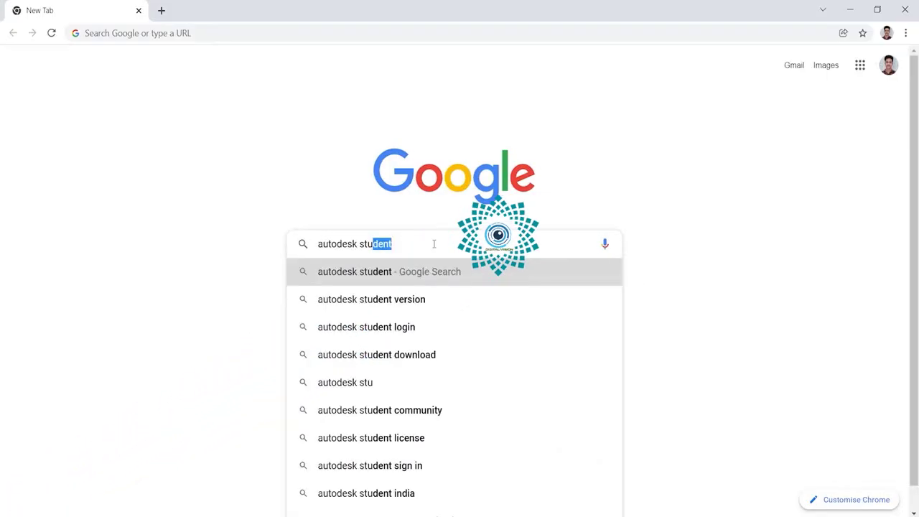
text(dent)
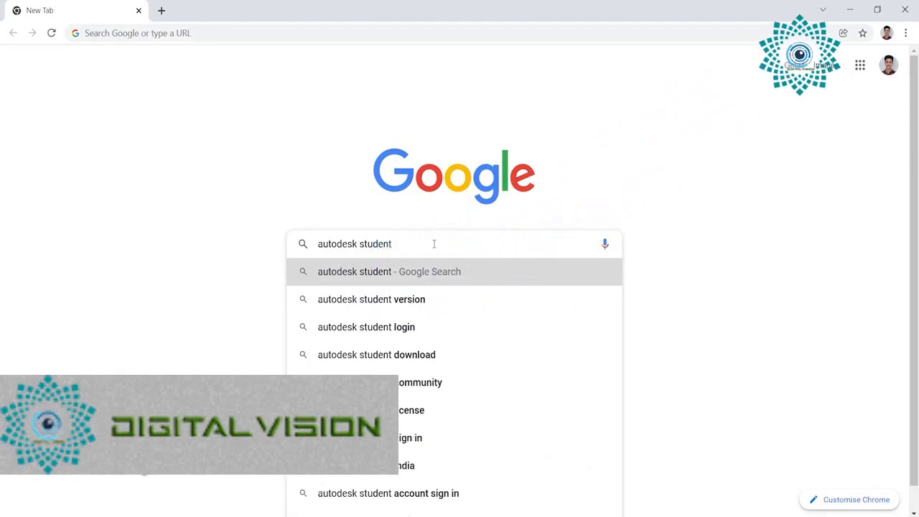
key(Return)
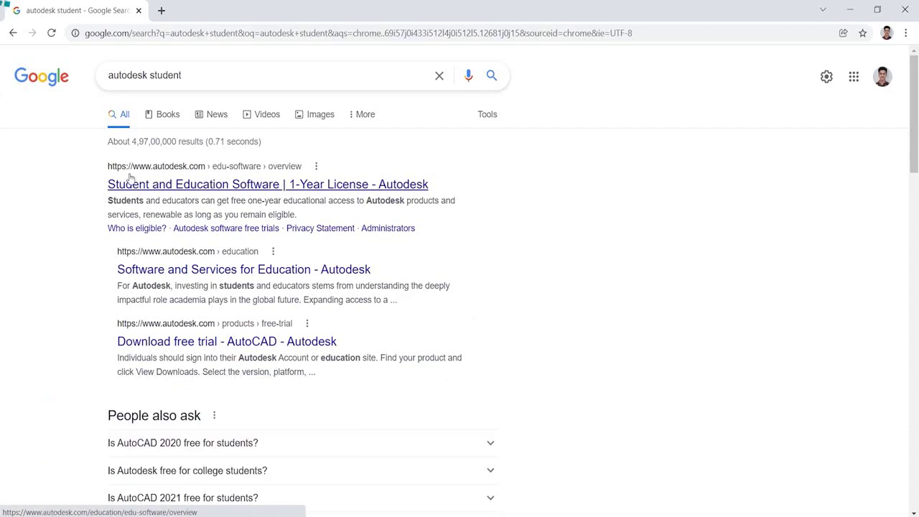
Open Autodesk's student education result, dismiss the region prompt, and get started toward sign-in.
click(224, 187)
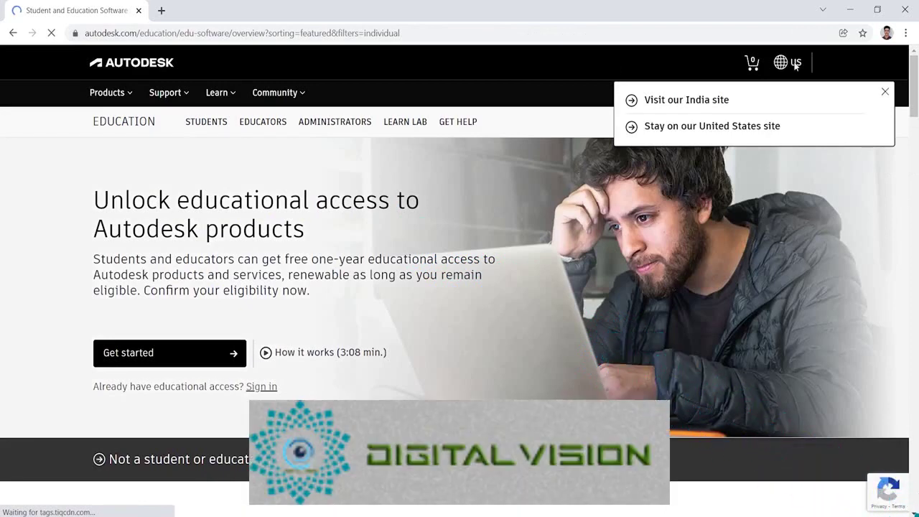
click(885, 92)
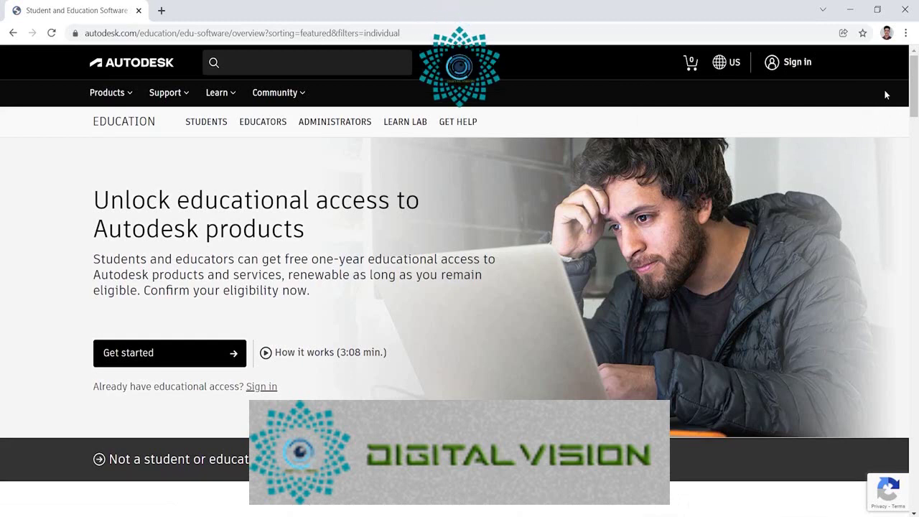
click(434, 473)
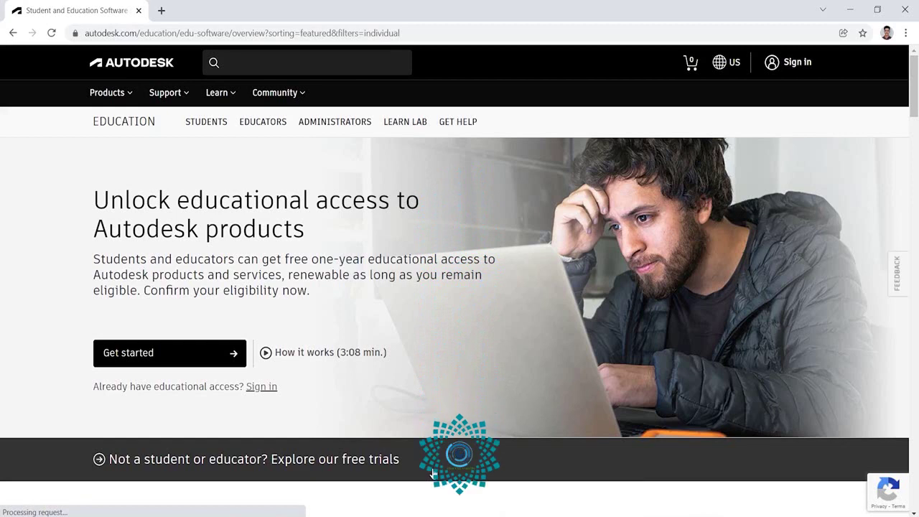
click(190, 355)
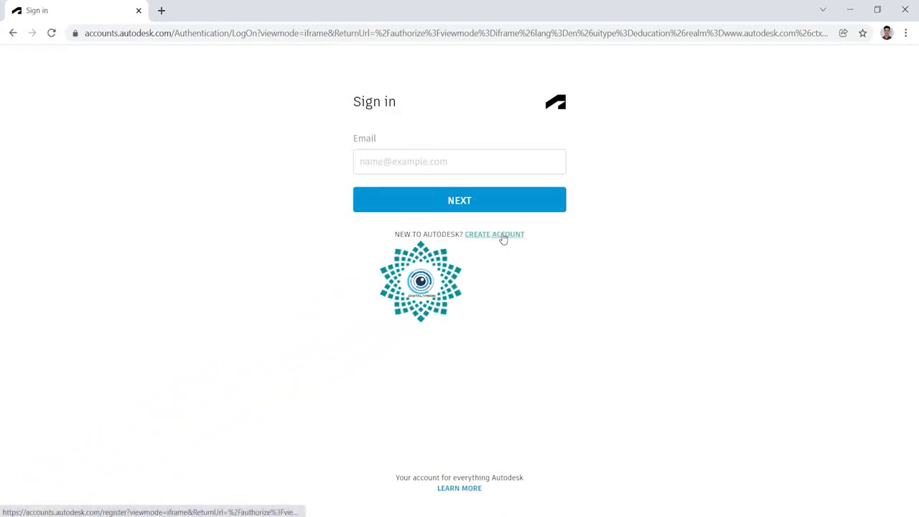
Start a new account as a Student in India at a University/Post-Secondary institution.
click(503, 237)
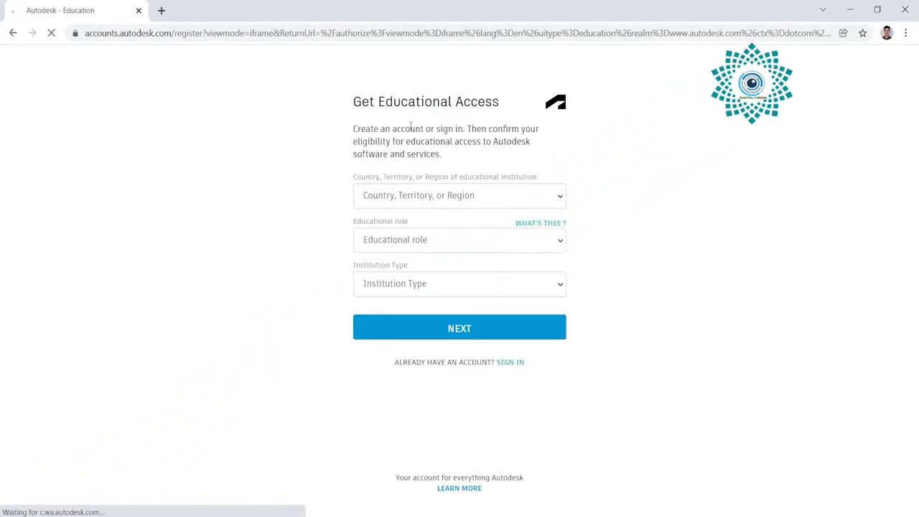
click(560, 198)
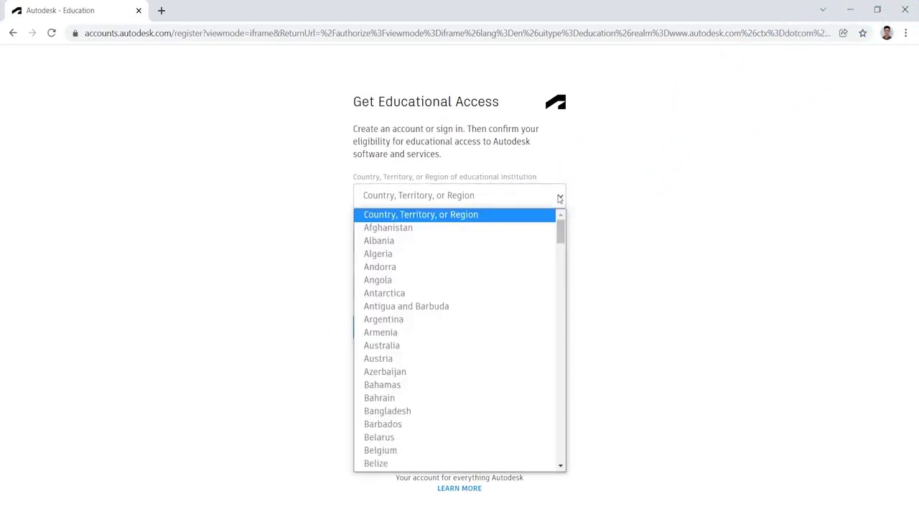
key(i)
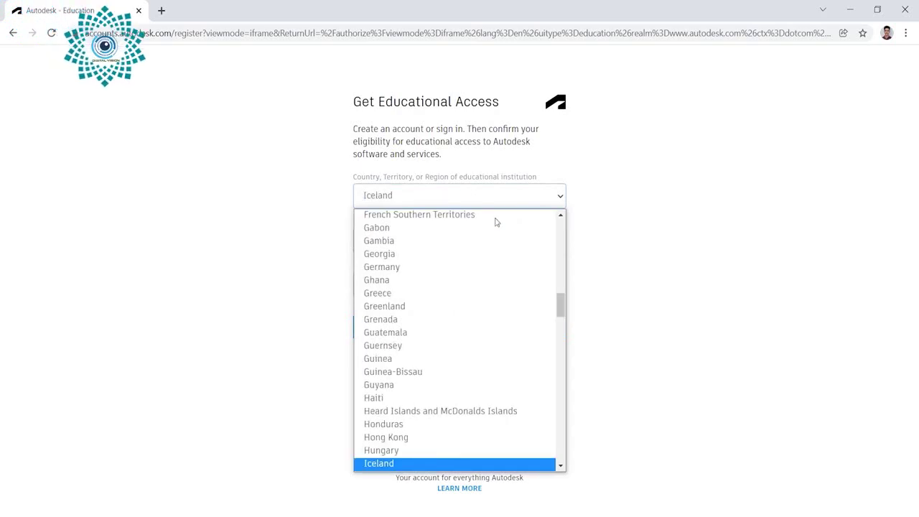
key(n)
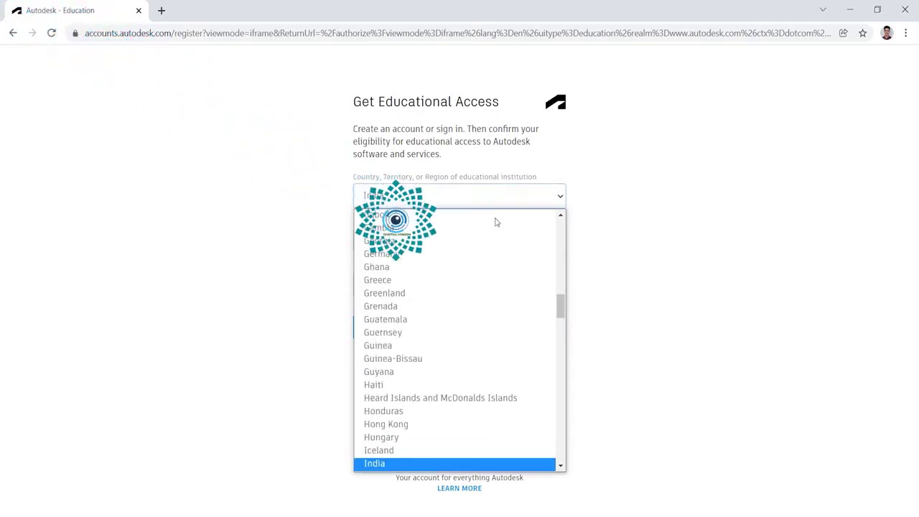
key(Return)
click(431, 240)
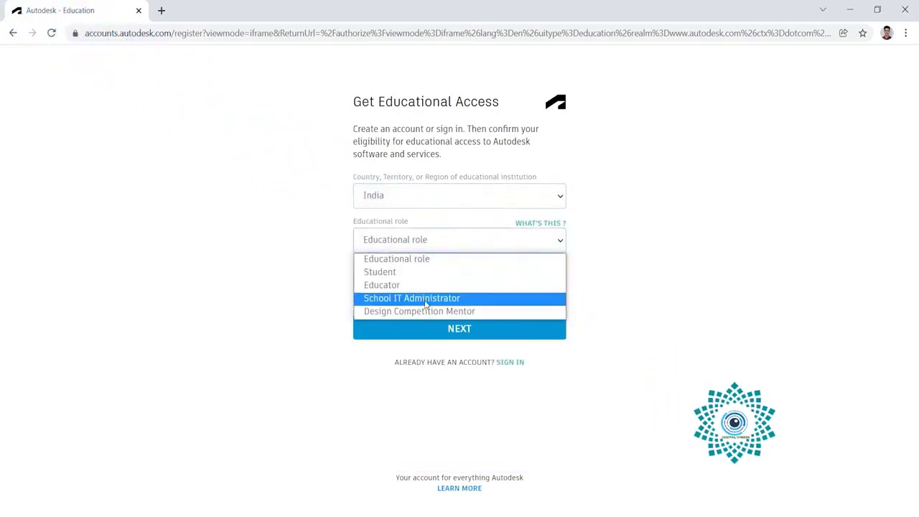
click(413, 272)
click(421, 283)
click(400, 329)
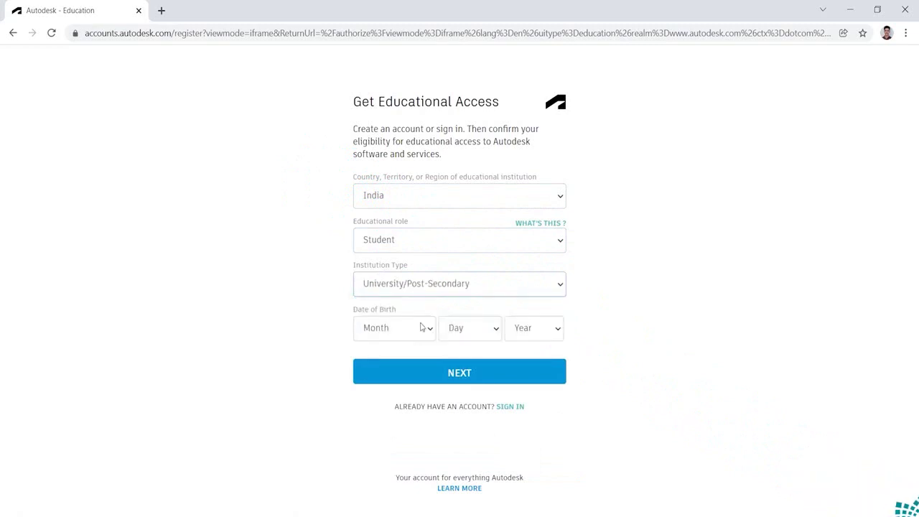
Enter the birth month, day and year, and continue to the account form.
click(424, 328)
click(391, 439)
click(496, 309)
click(532, 328)
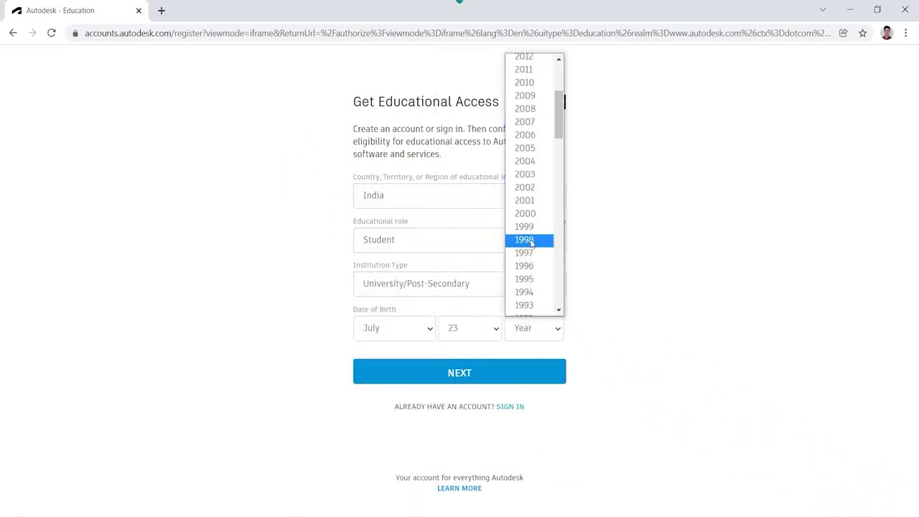
click(530, 240)
click(507, 374)
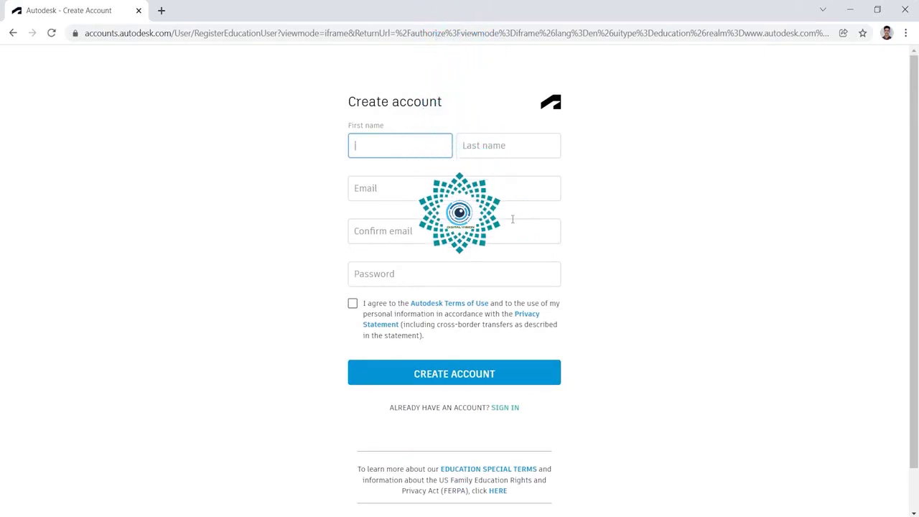
Agree to the Terms of Use and create the Autodesk account.
click(353, 304)
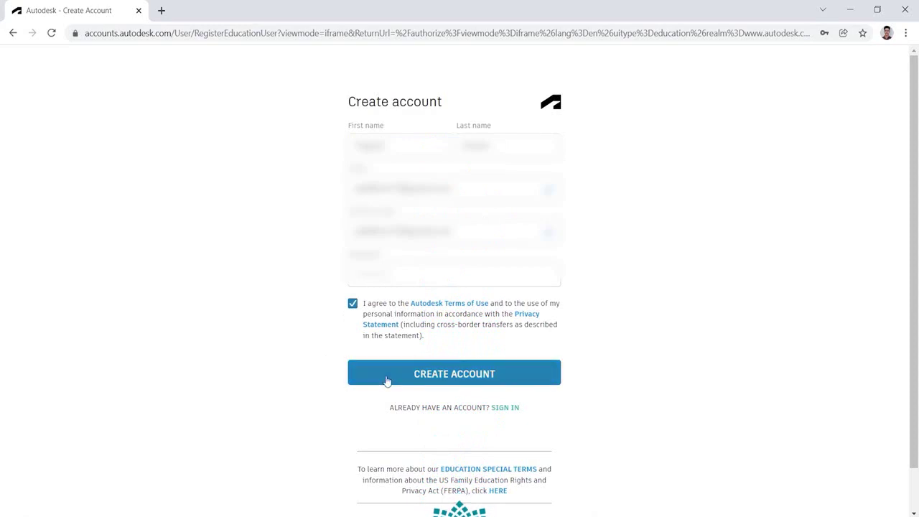
click(450, 379)
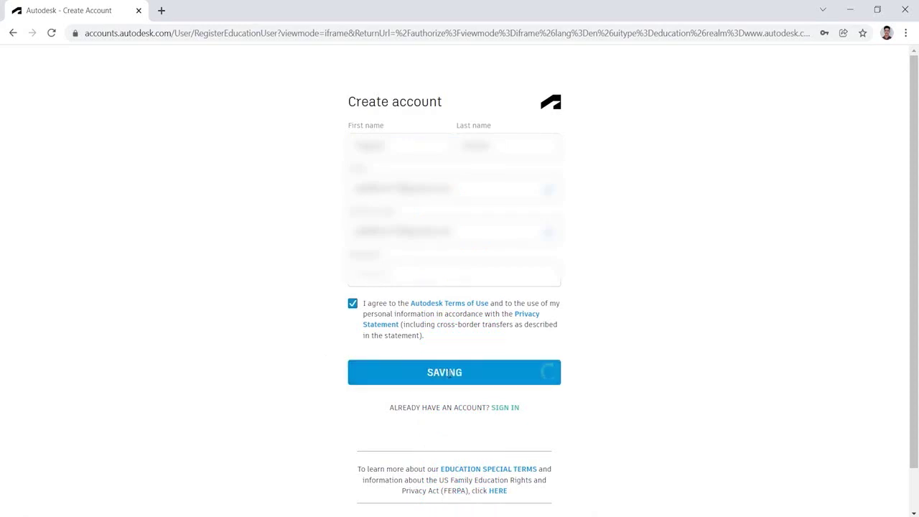
Set the graduation date to June 2025 and submit the eligibility details.
click(389, 400)
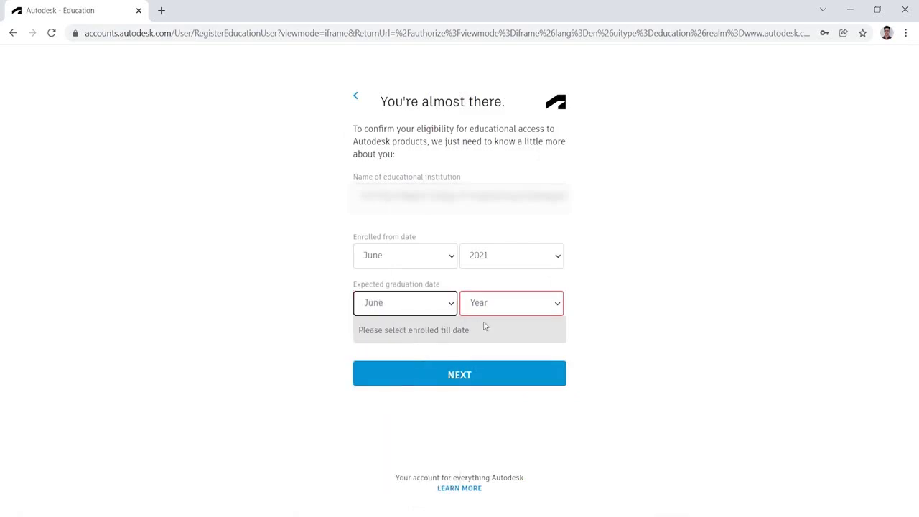
click(519, 296)
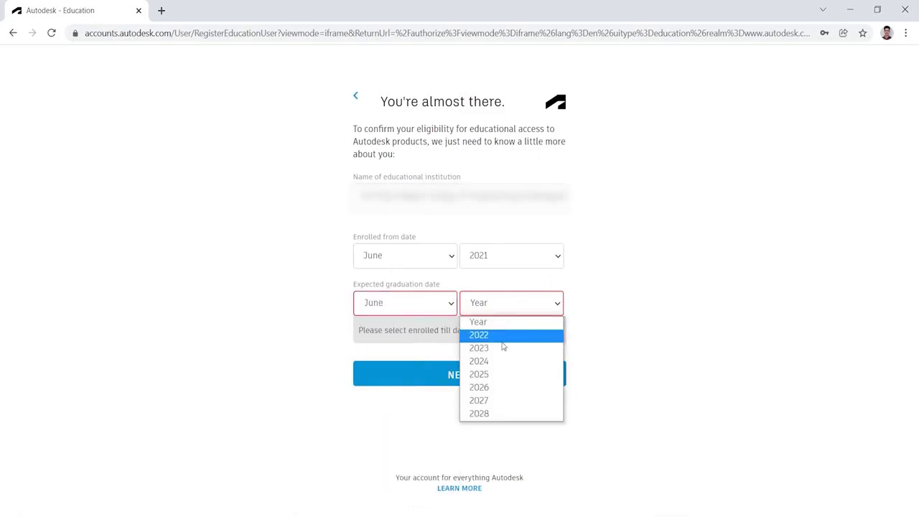
click(494, 378)
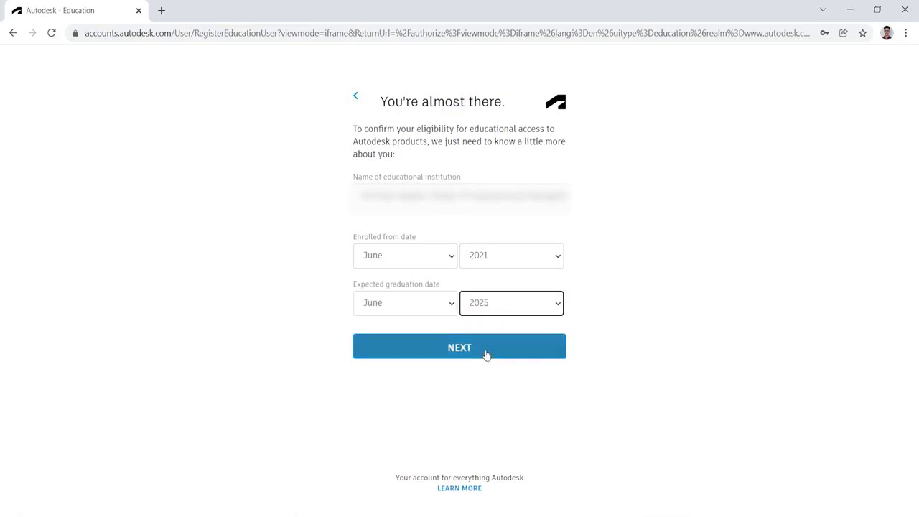
click(486, 355)
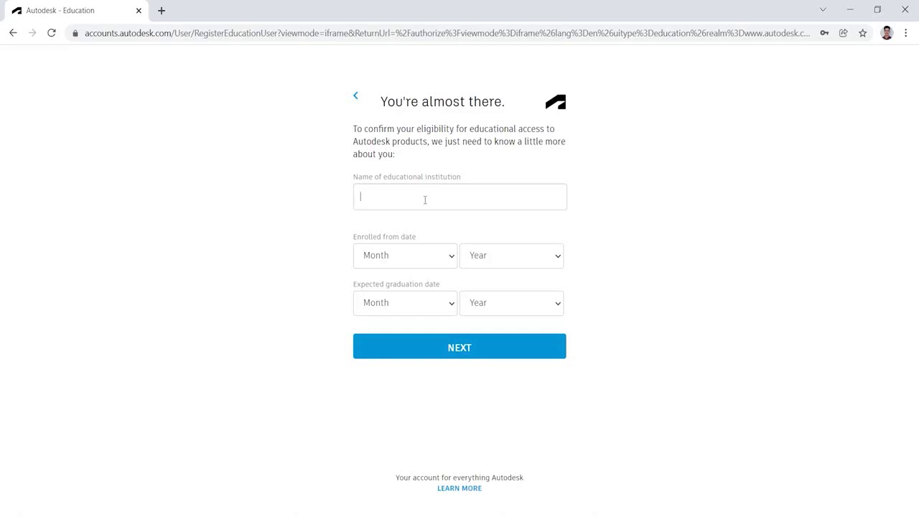
Paste the school name, then request adding the unlisted school.
click(425, 199)
key(ctrl+v)
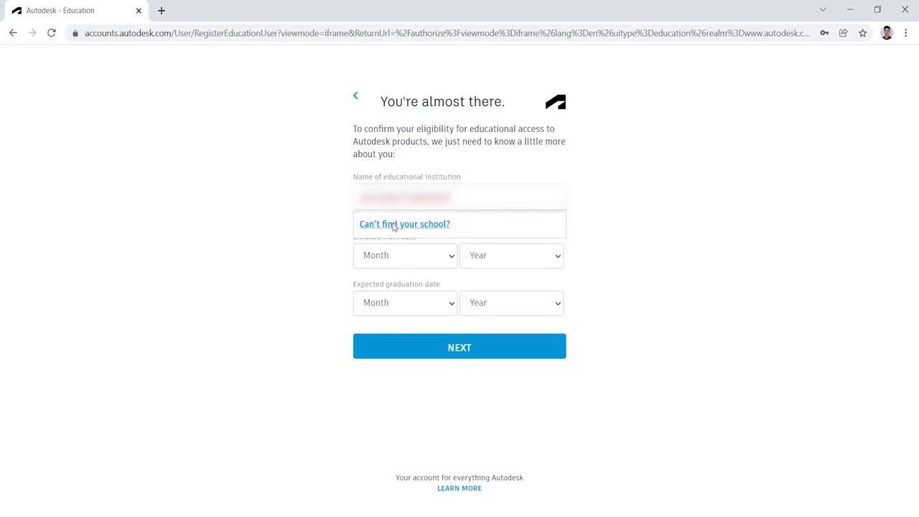
click(393, 225)
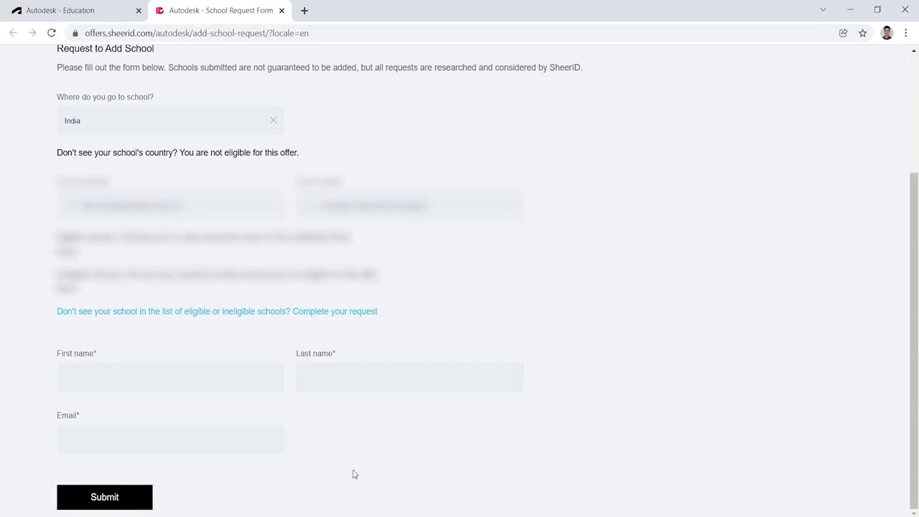
Close the SheerID school request tab with Ctrl+W.
key(ctrl+w)
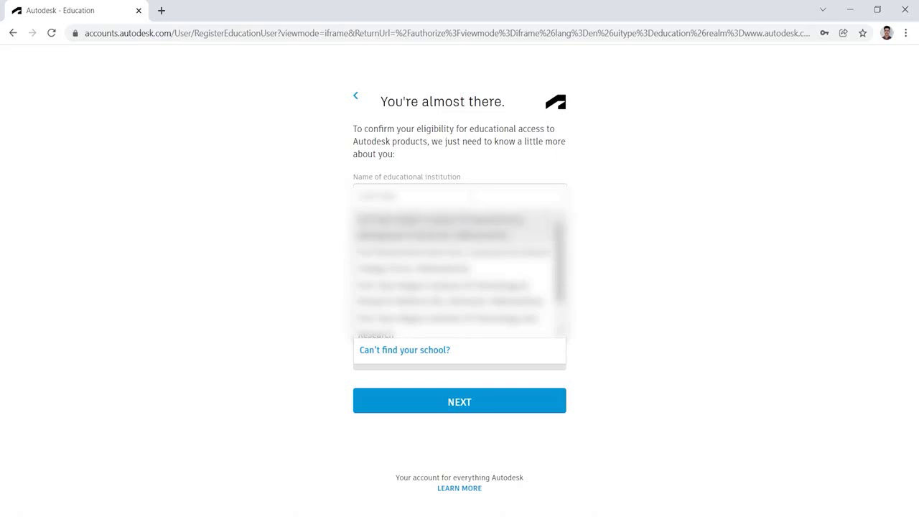
Pick the first listed institution and set the enrolment start to June 2020.
click(440, 227)
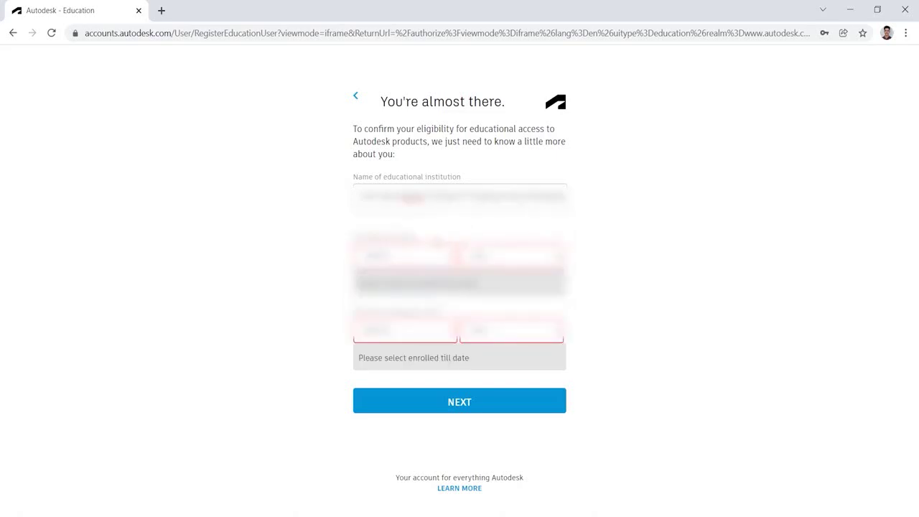
click(402, 255)
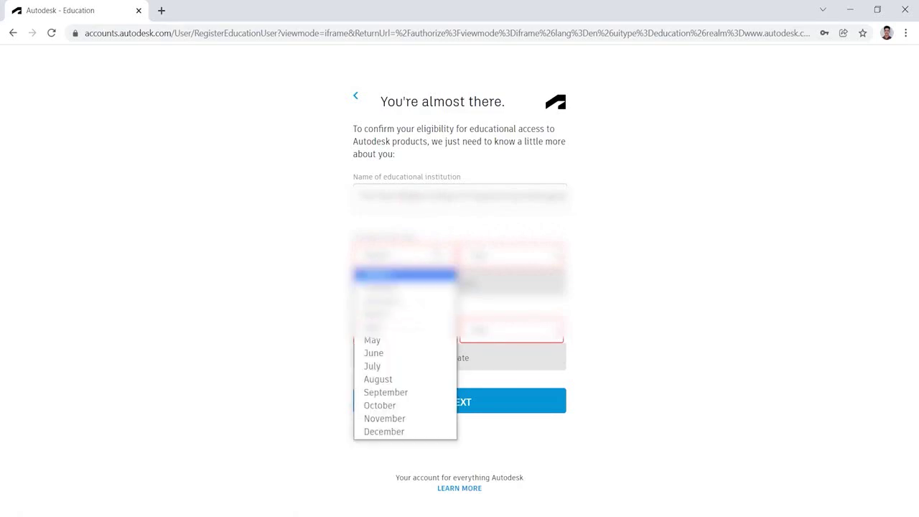
click(399, 355)
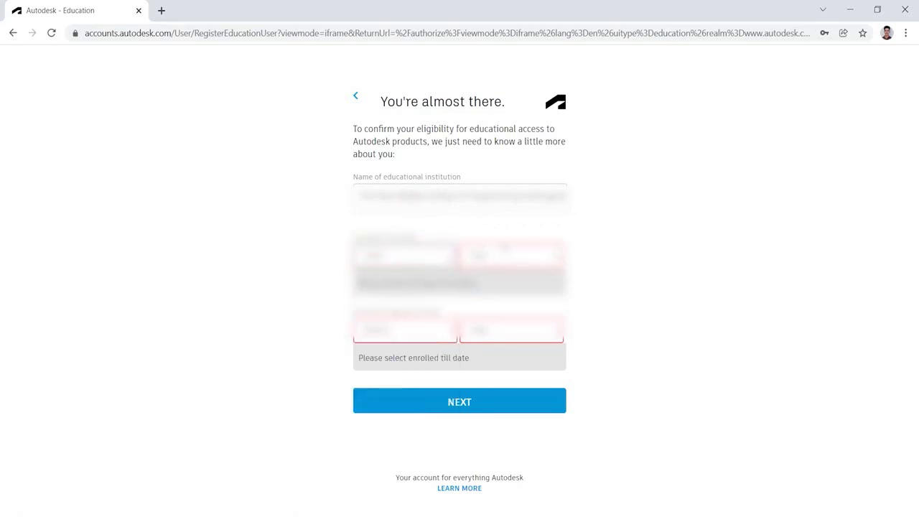
click(511, 255)
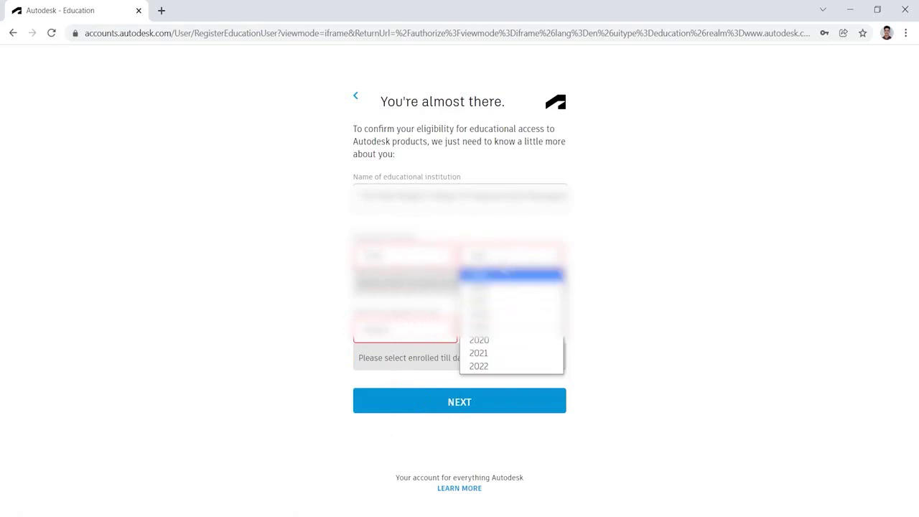
click(486, 346)
click(496, 262)
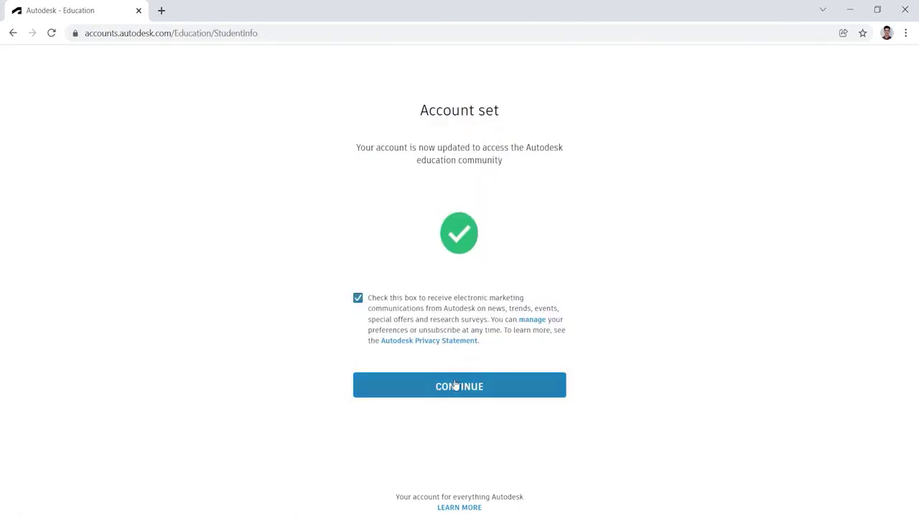
Continue past the Account set page to the top of the education software overview.
click(456, 386)
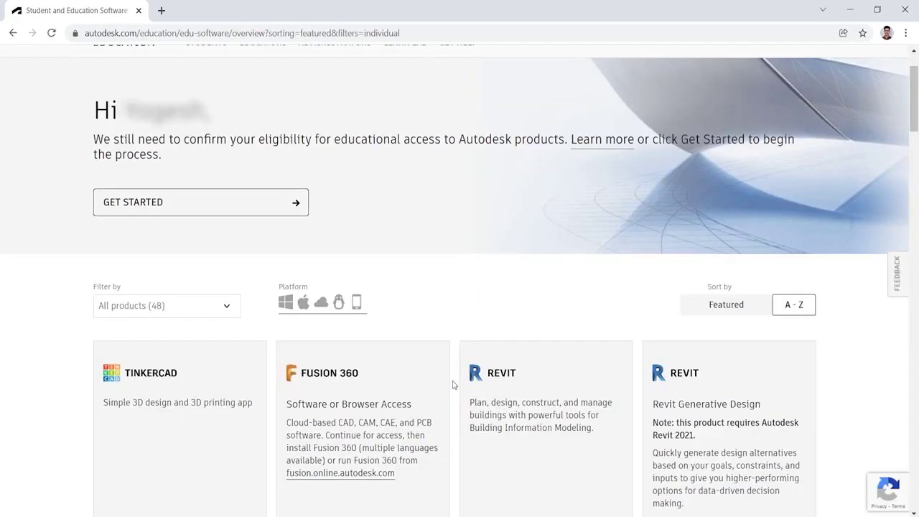
scroll(453, 386, up, 1)
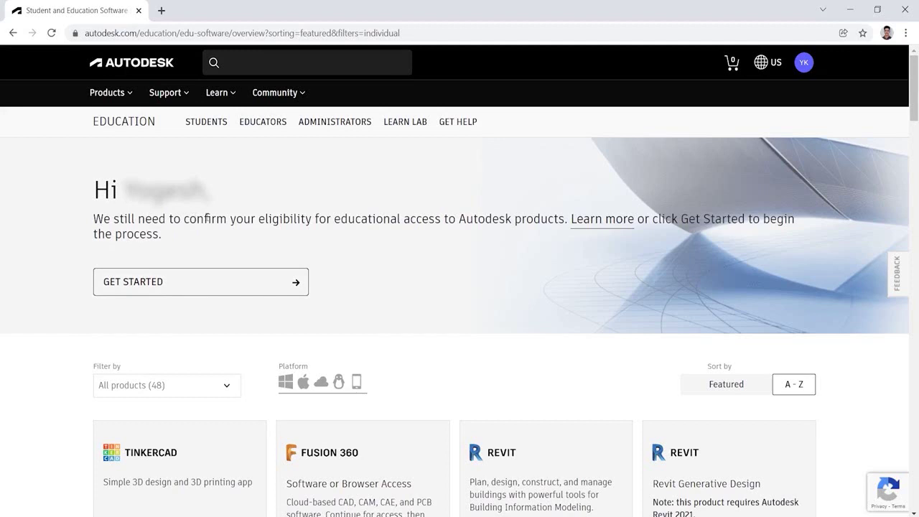
Begin eligibility confirmation, confirm the student details, and try school single sign-on verification.
click(143, 289)
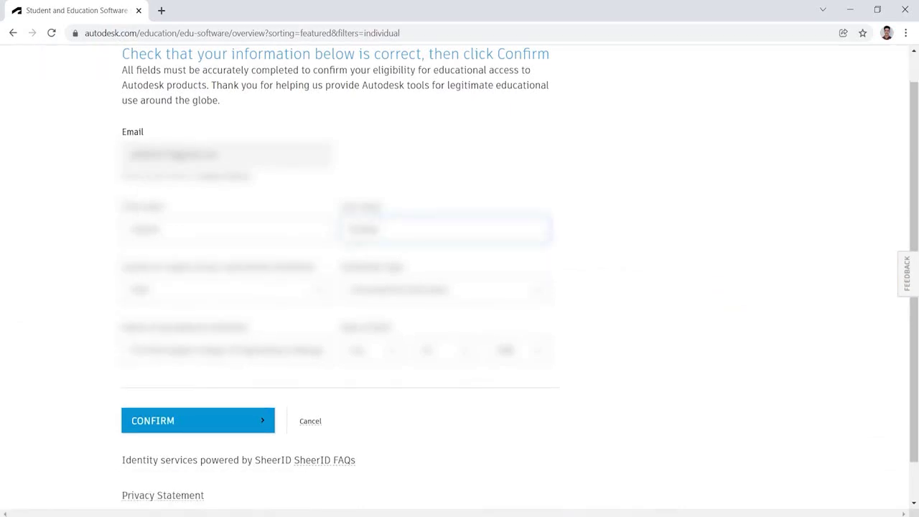
click(172, 421)
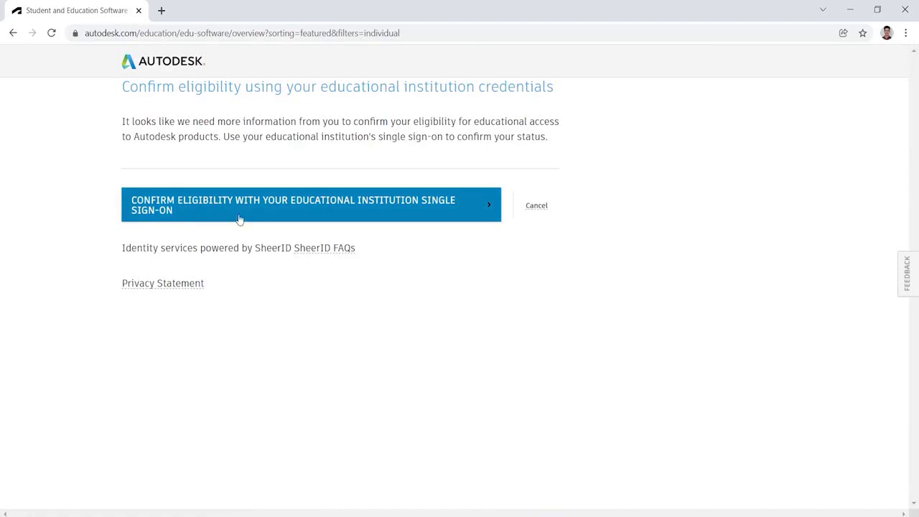
click(325, 192)
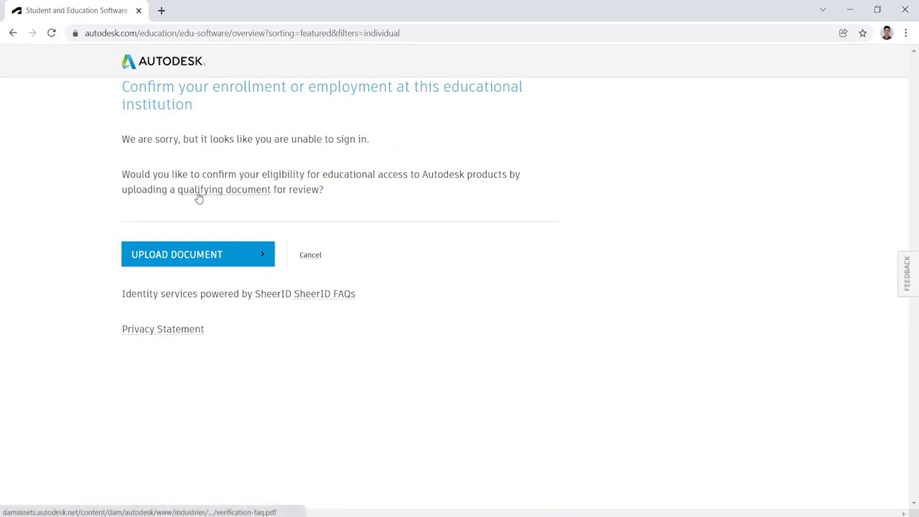
Switch to document upload and submit the proof of enrolment for review.
click(152, 257)
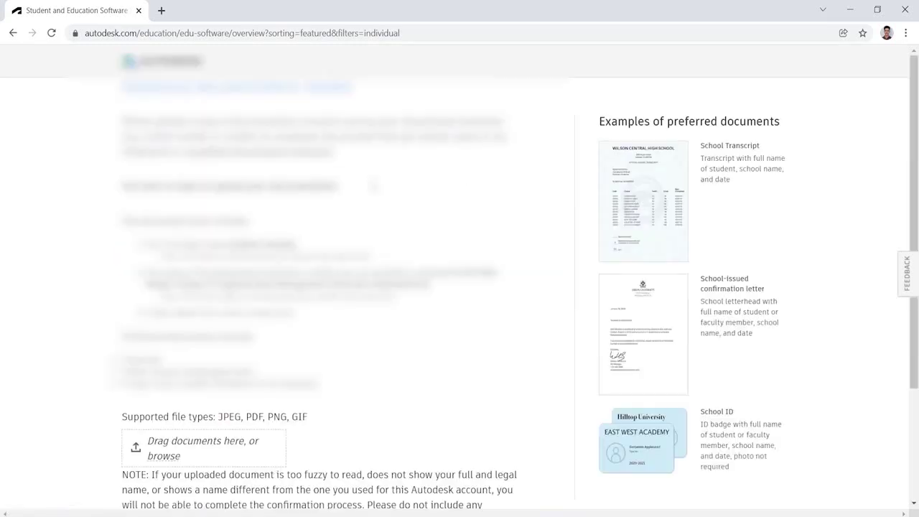
scroll(460, 287, down, 3)
scroll(459, 287, down, 1)
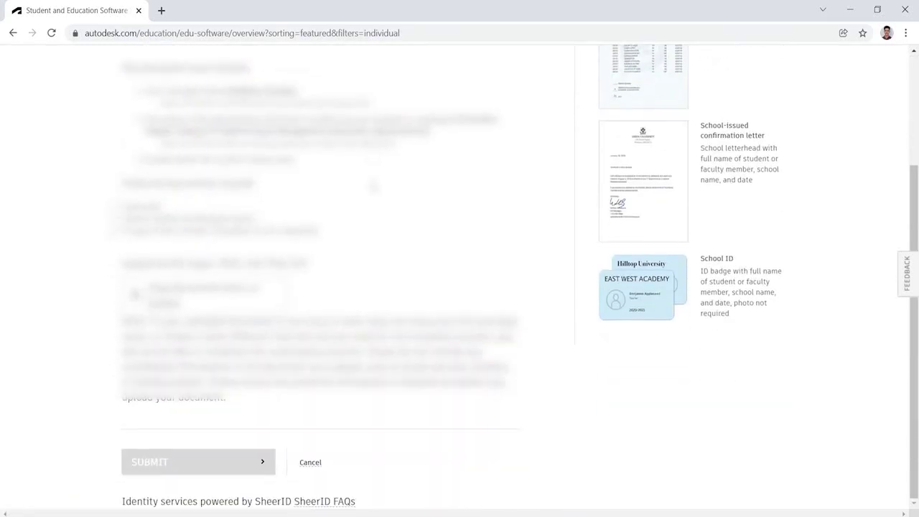
scroll(460, 287, up, 3)
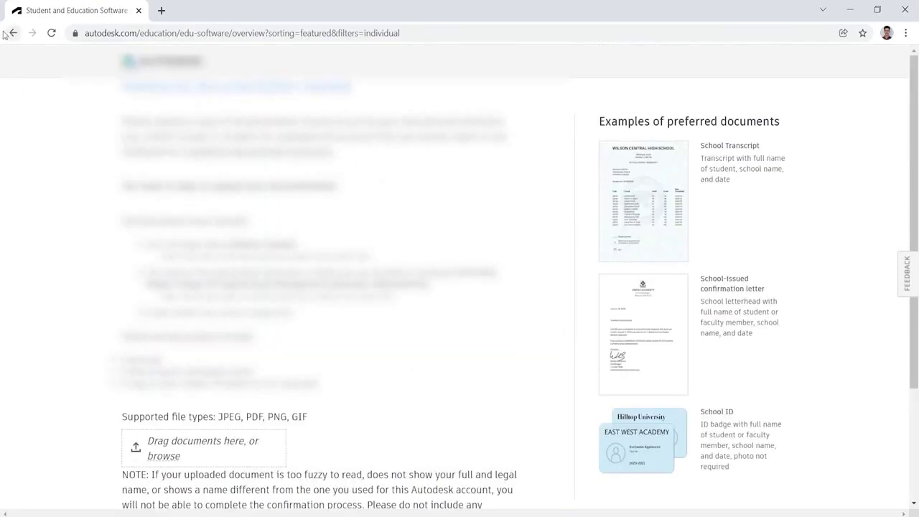
scroll(165, 468, down, 4)
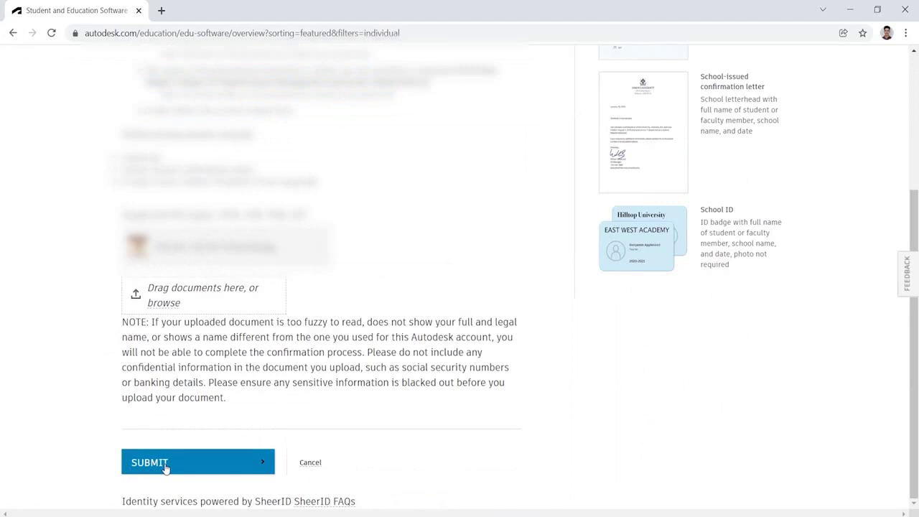
click(165, 463)
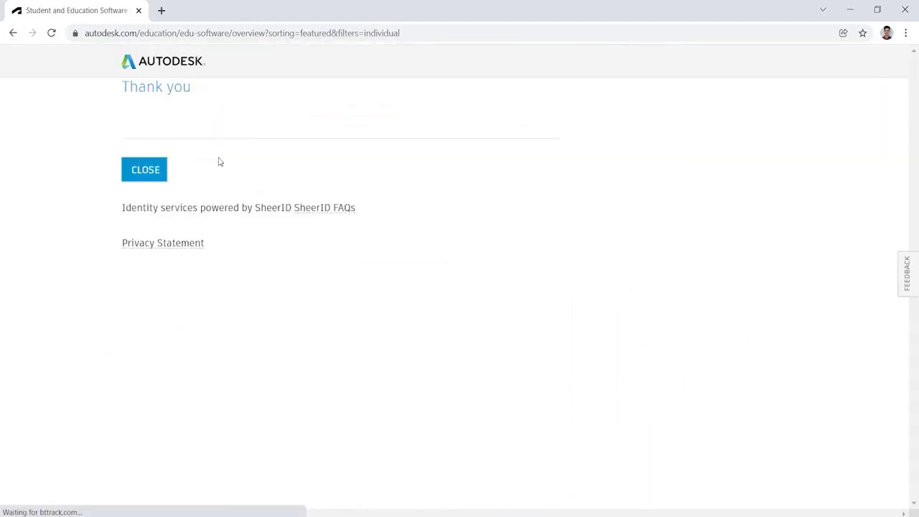
Dismiss the thank-you message and expand AutoCAD's download options on the products page.
click(151, 174)
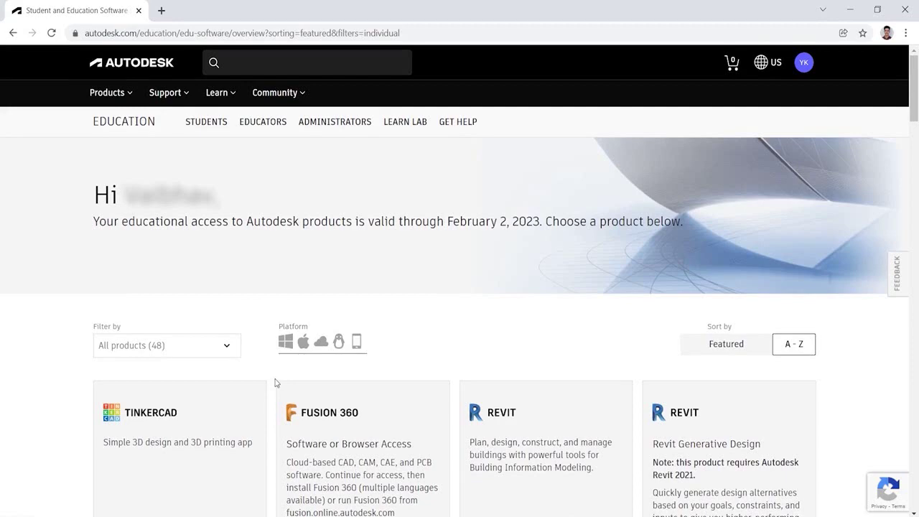
scroll(274, 387, down, 2)
scroll(273, 386, down, 2)
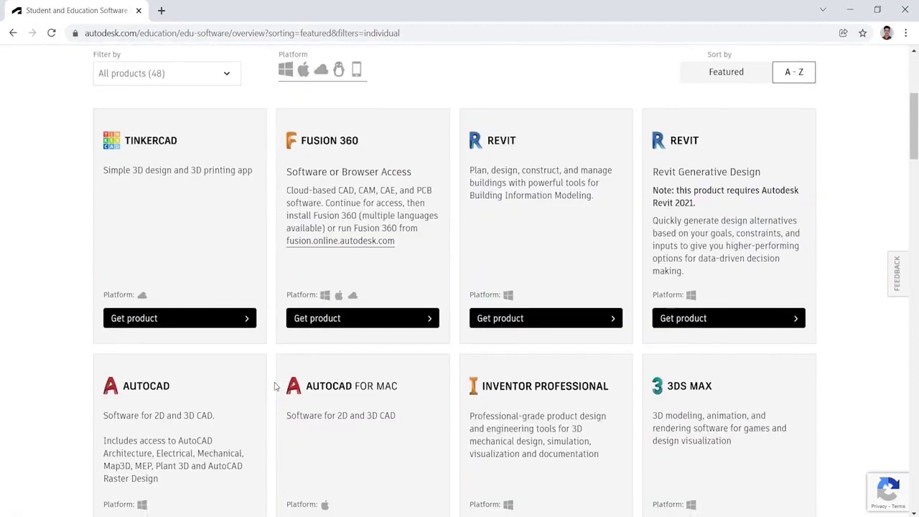
scroll(273, 386, down, 2)
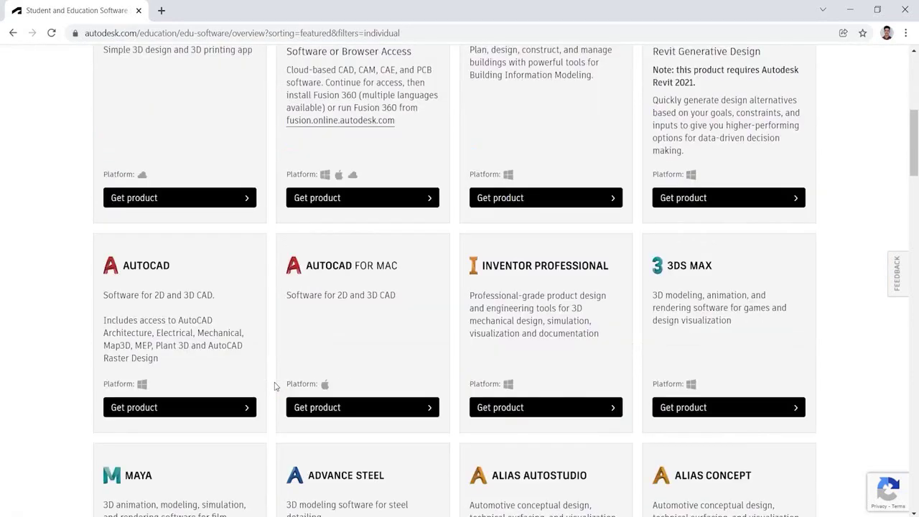
click(142, 410)
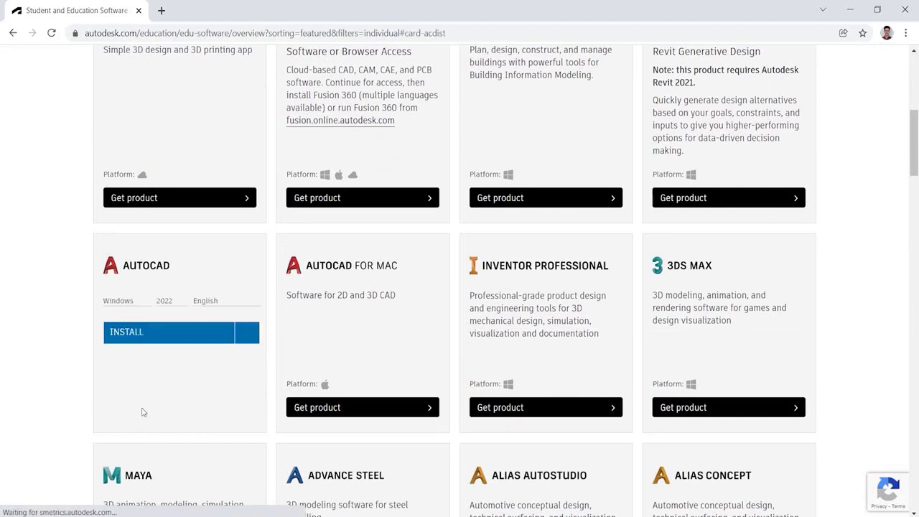
Keep AutoCAD version 2022 for Windows in English and start the installer download.
click(178, 301)
scroll(178, 366, down, 1)
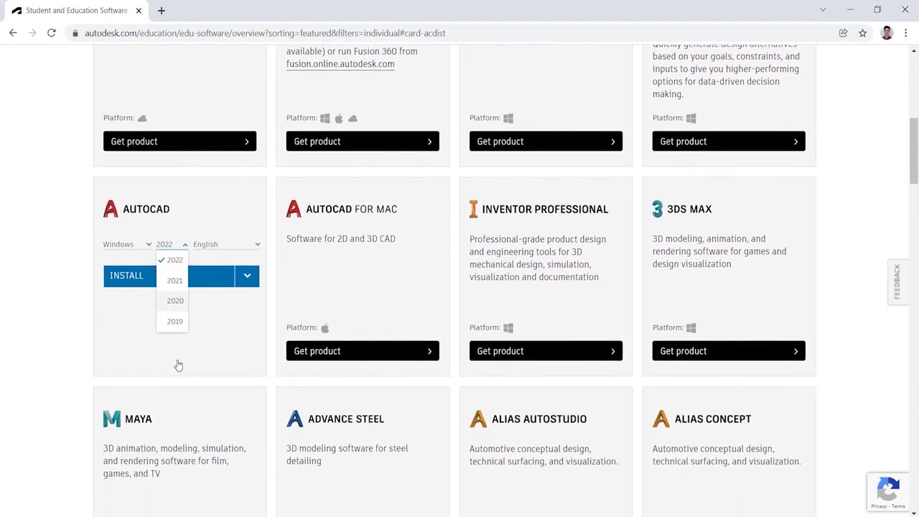
scroll(178, 366, up, 2)
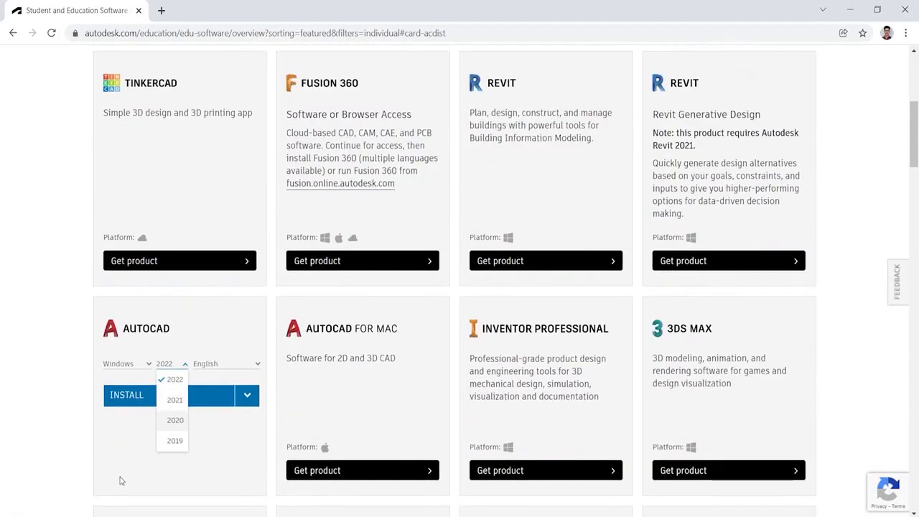
click(175, 379)
click(144, 396)
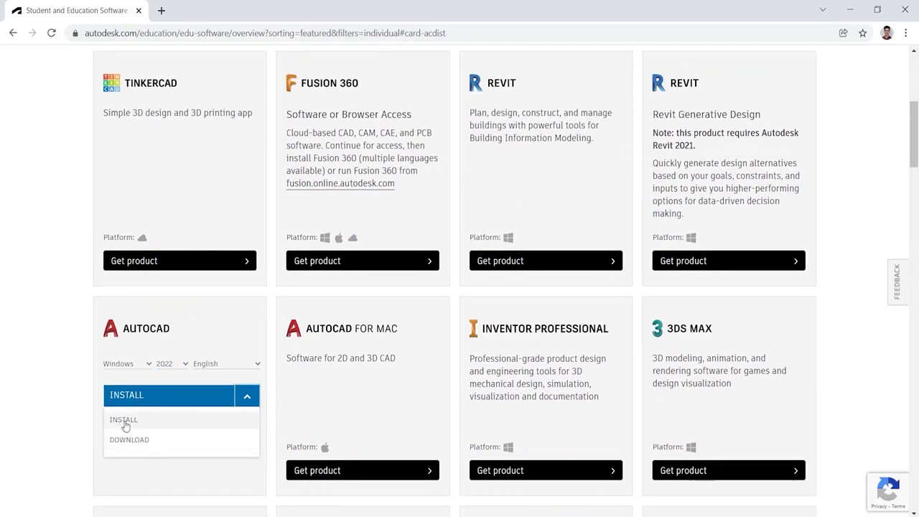
click(139, 426)
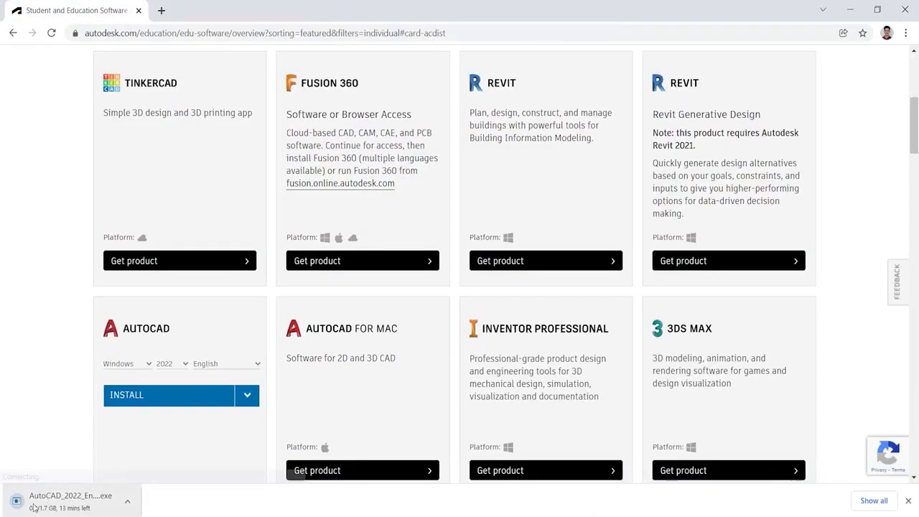
Locate the downloaded AutoCAD installer in File Explorer and run it as administrator.
click(874, 501)
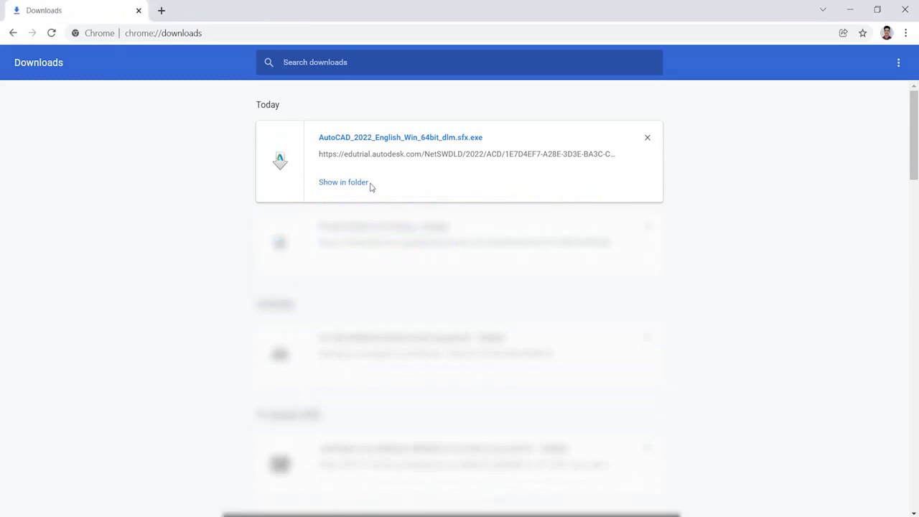
click(350, 182)
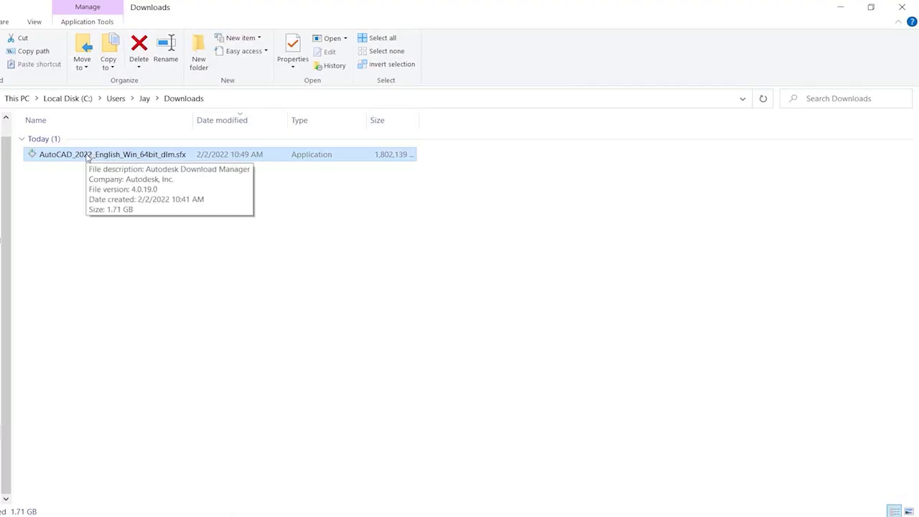
right_click(86, 156)
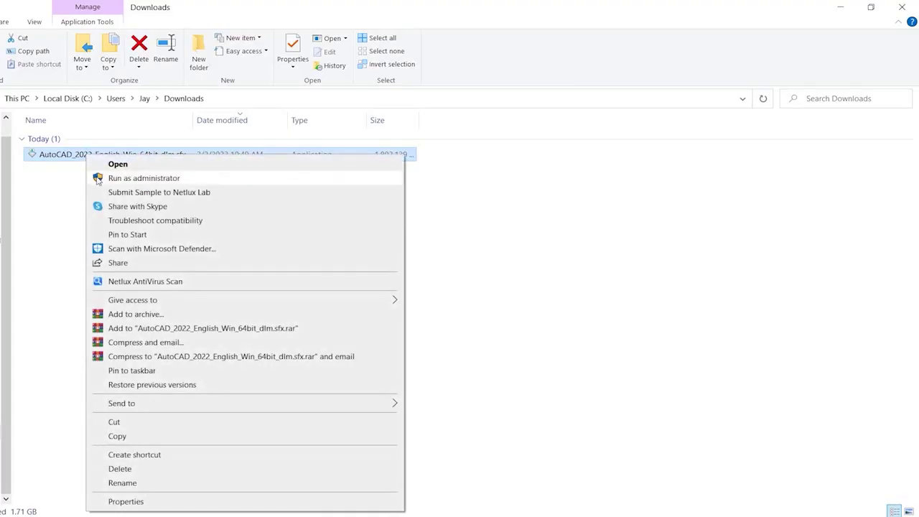
click(99, 179)
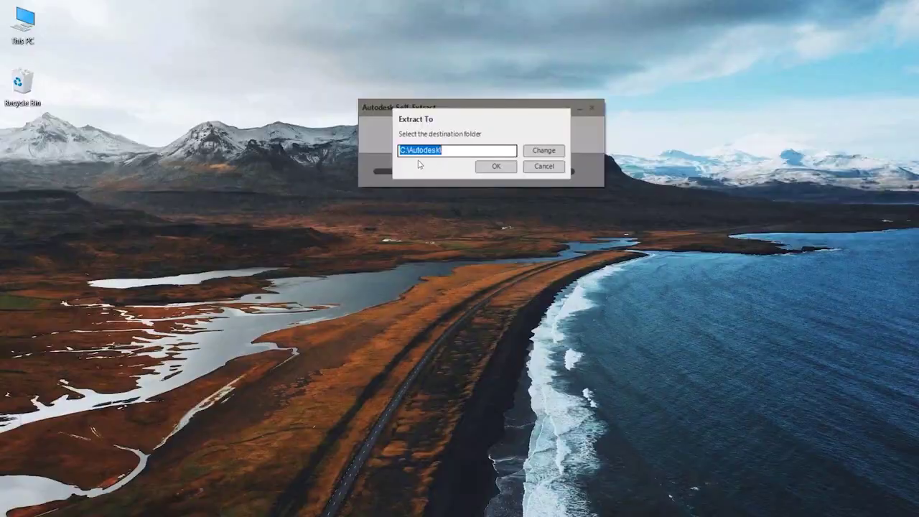
Extract to C:\Autodesk, agree to the Terms of Use, and keep C:\Program Files\Autodesk as location.
click(496, 166)
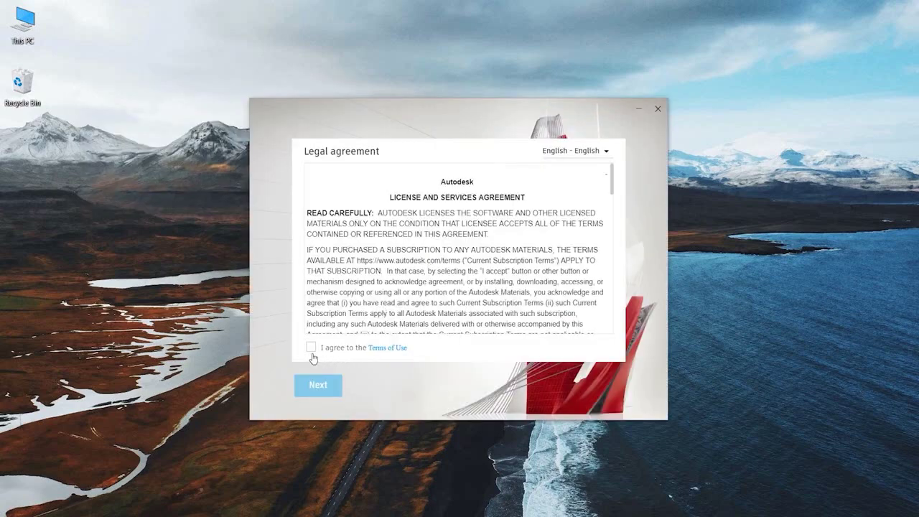
click(311, 348)
click(324, 388)
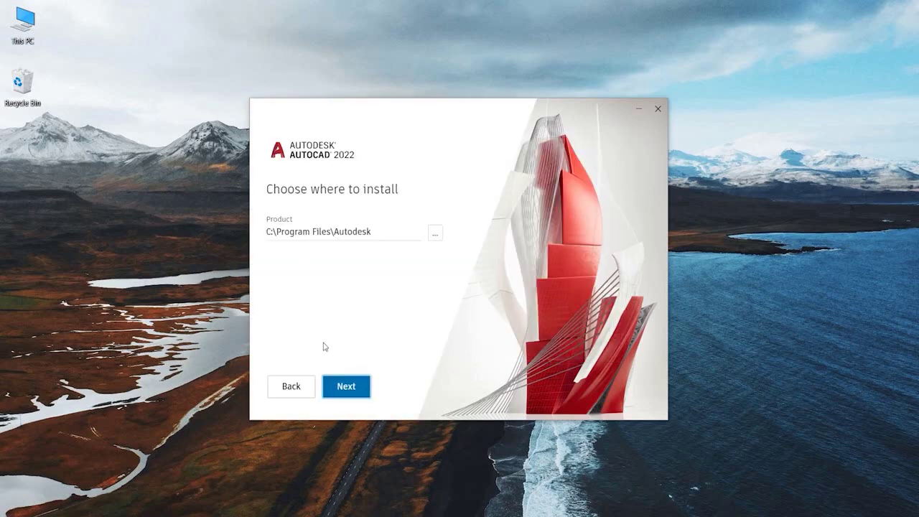
click(345, 387)
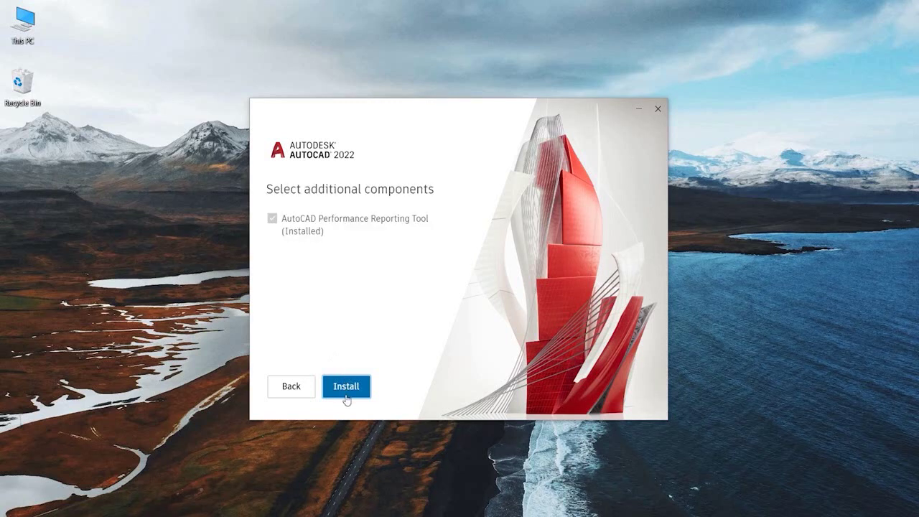
Install AutoCAD 2022 with the default additional components.
click(346, 388)
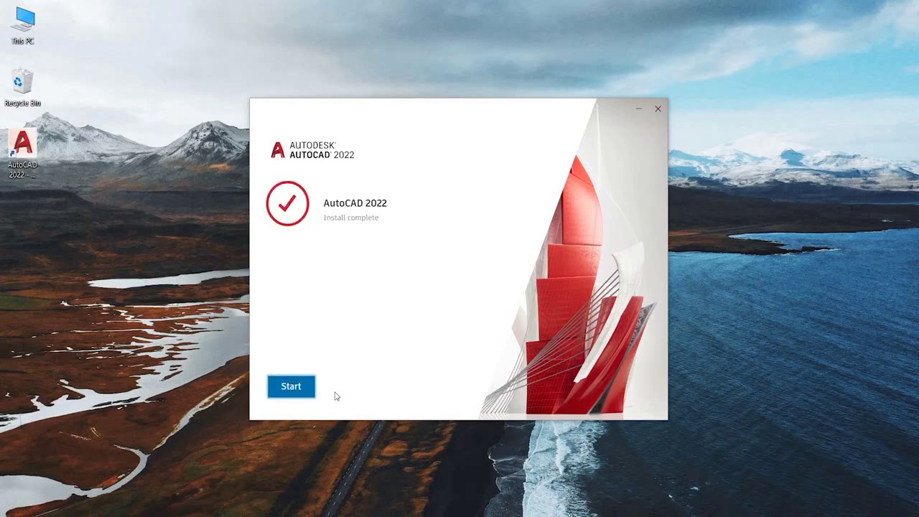
Launch AutoCAD 2022, sign in with the Autodesk ID and password, and complete two-step verification.
click(302, 389)
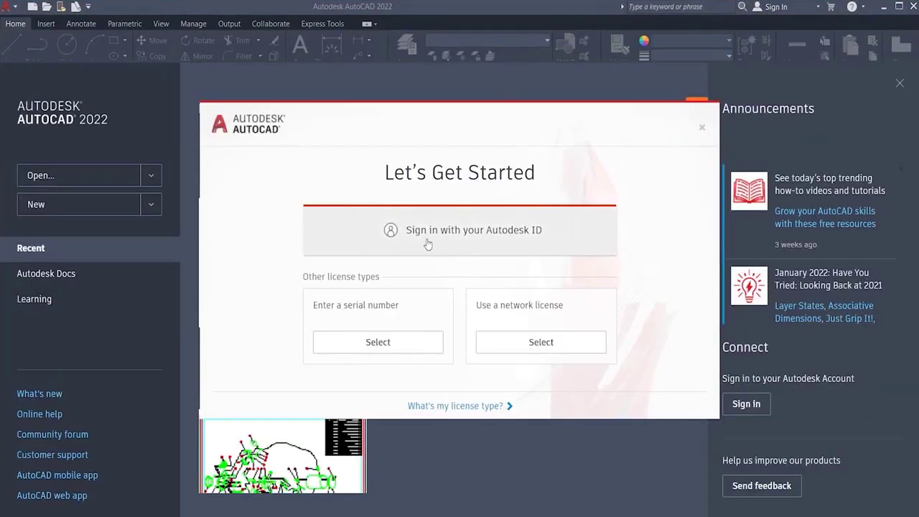
click(471, 244)
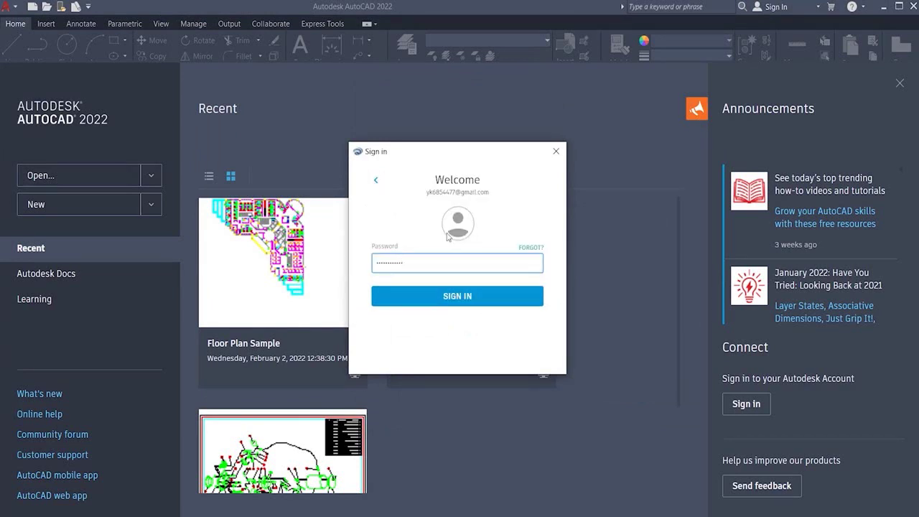
key(Return)
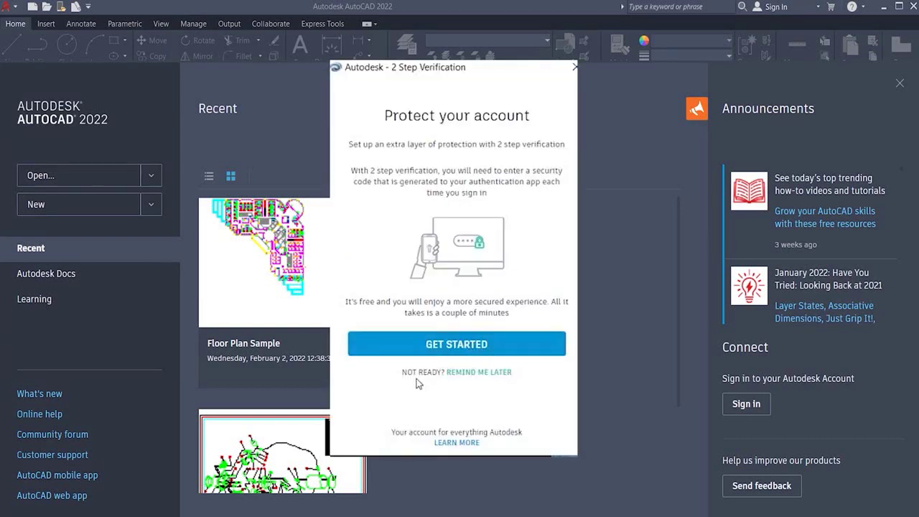
click(469, 350)
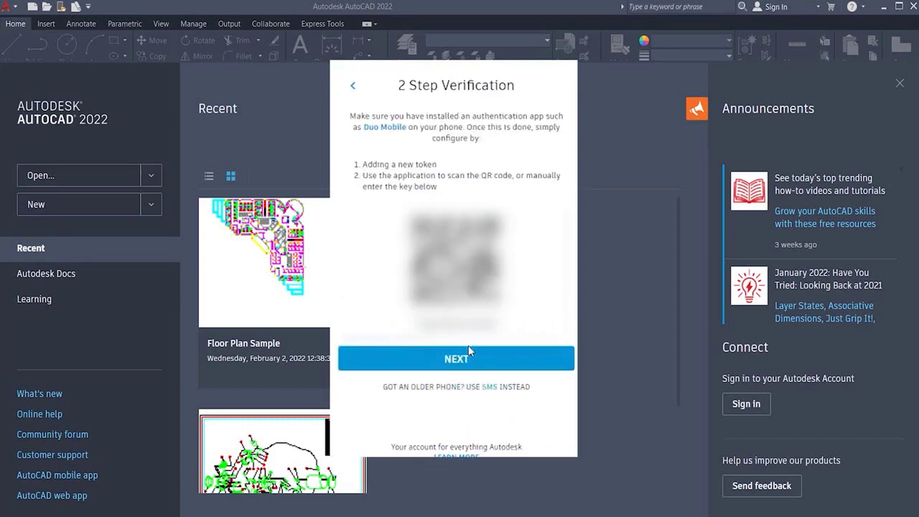
click(470, 352)
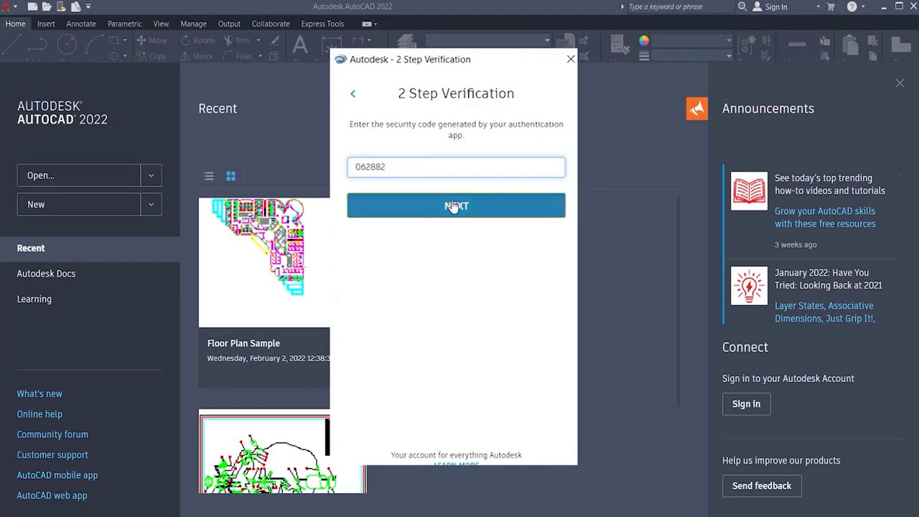
click(455, 207)
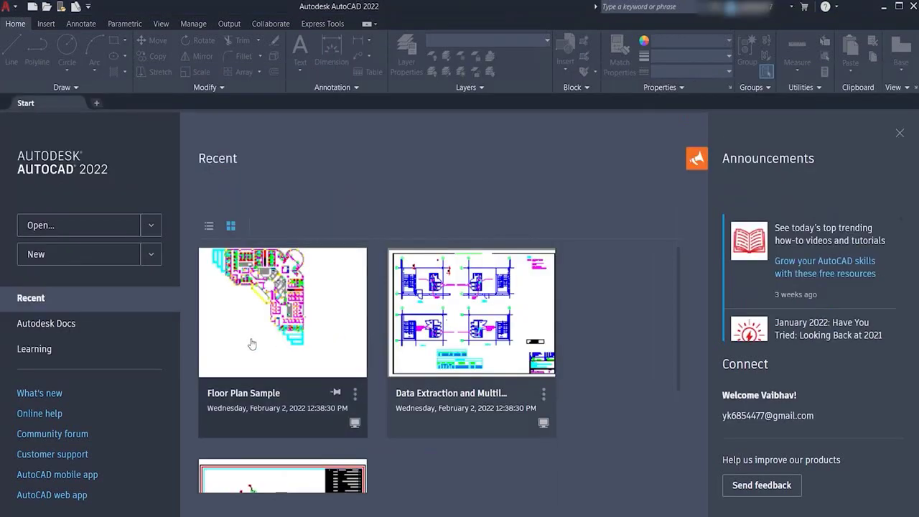
Open a new blank drawing with the grid turned off and ortho turned on.
click(92, 254)
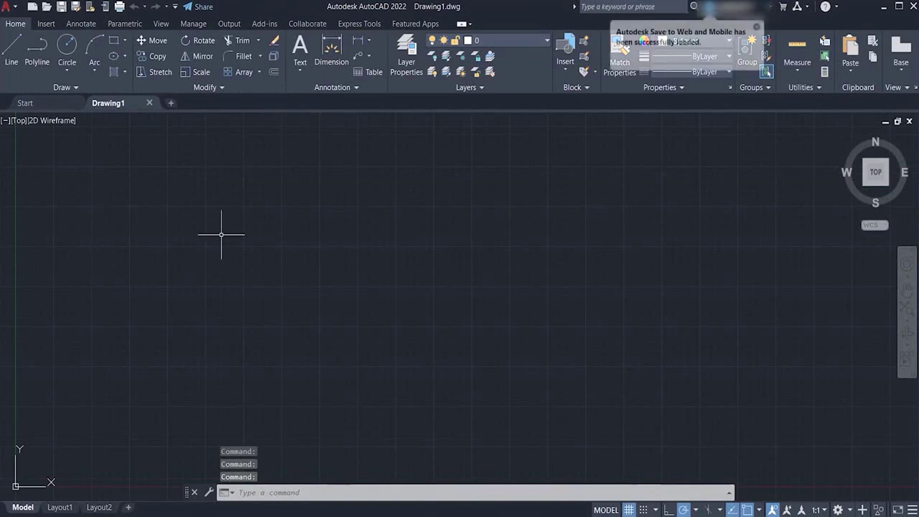
key(F7)
key(F8)
text(l)
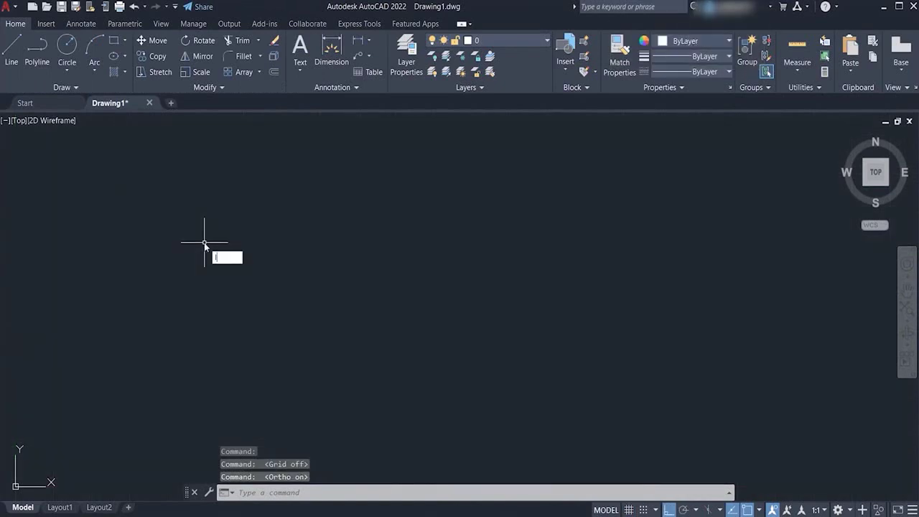
Draw a horizontal line segment with a vertical segment running down from its end.
key(Return)
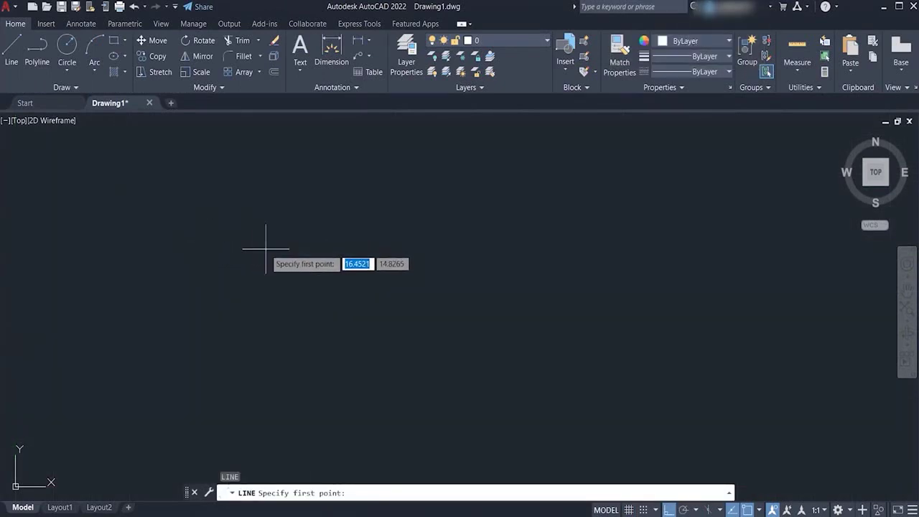
click(265, 250)
click(466, 250)
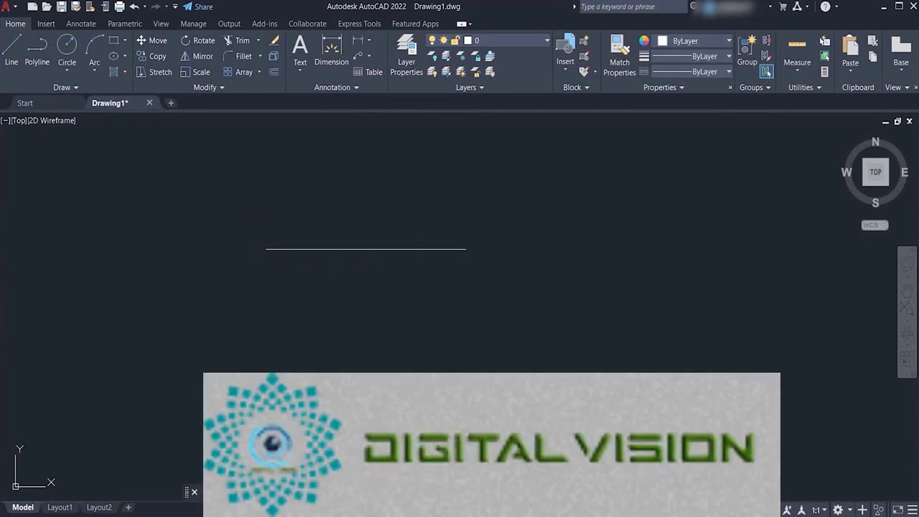
click(466, 369)
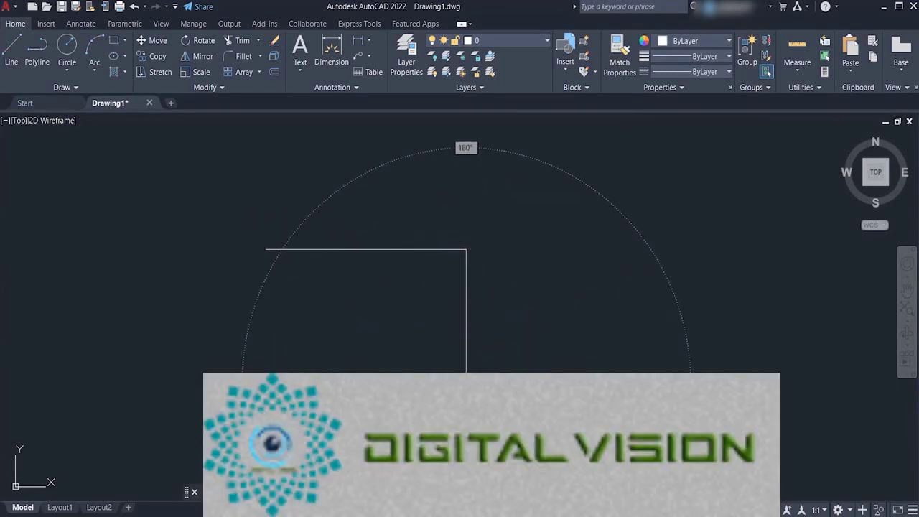